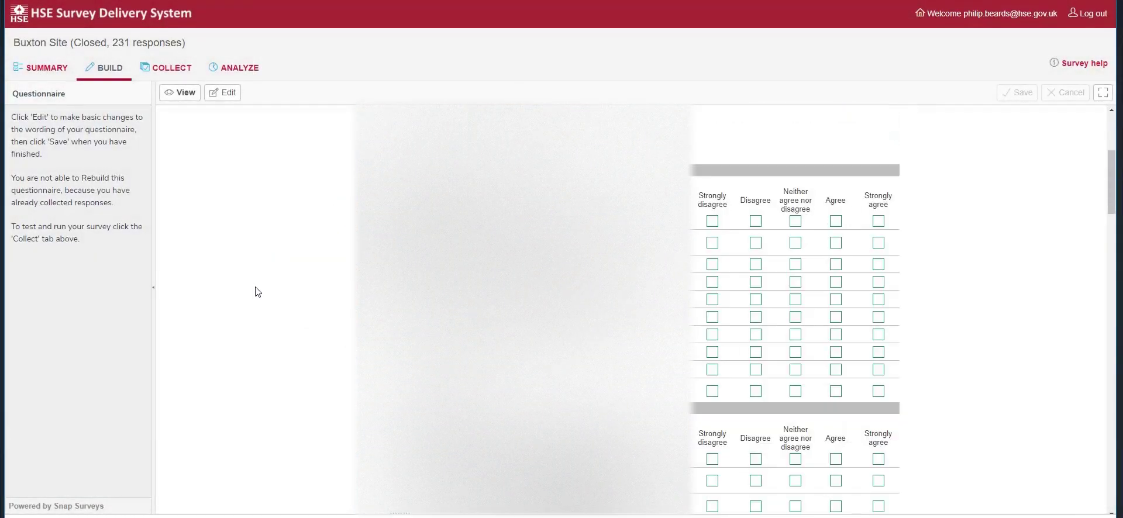
Step: Examine the questionnaires of the Buxton Site and Sheffield Site surveys, including their personal details questions
scroll(258, 292, "down", 15)
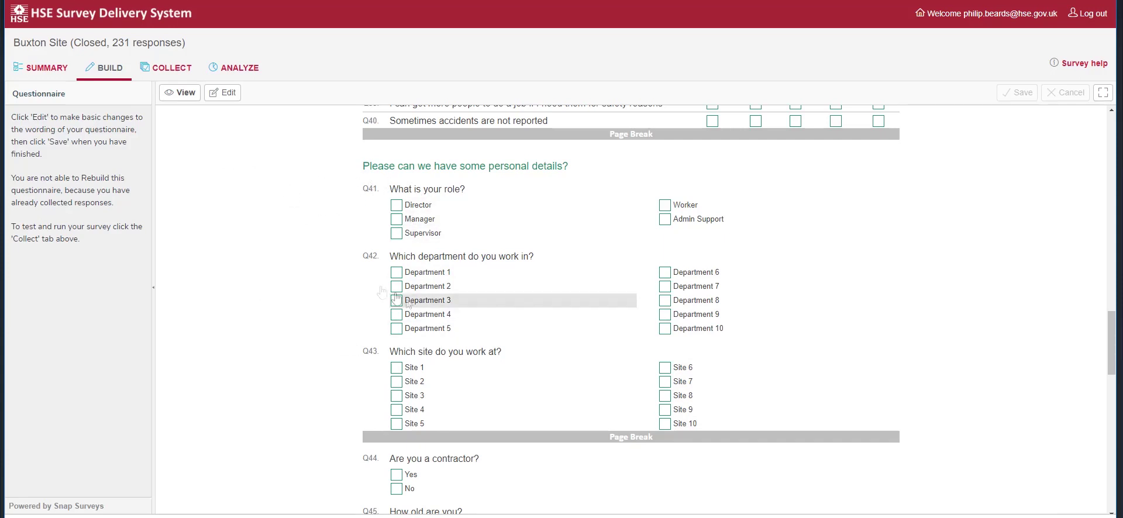
left_click(54, 73)
left_click(67, 98)
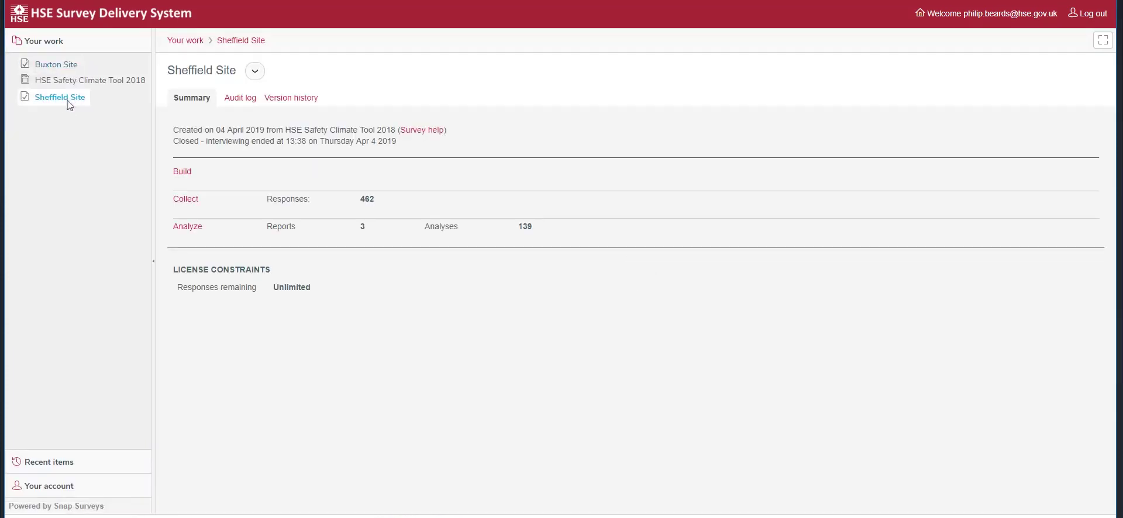
left_click(189, 178)
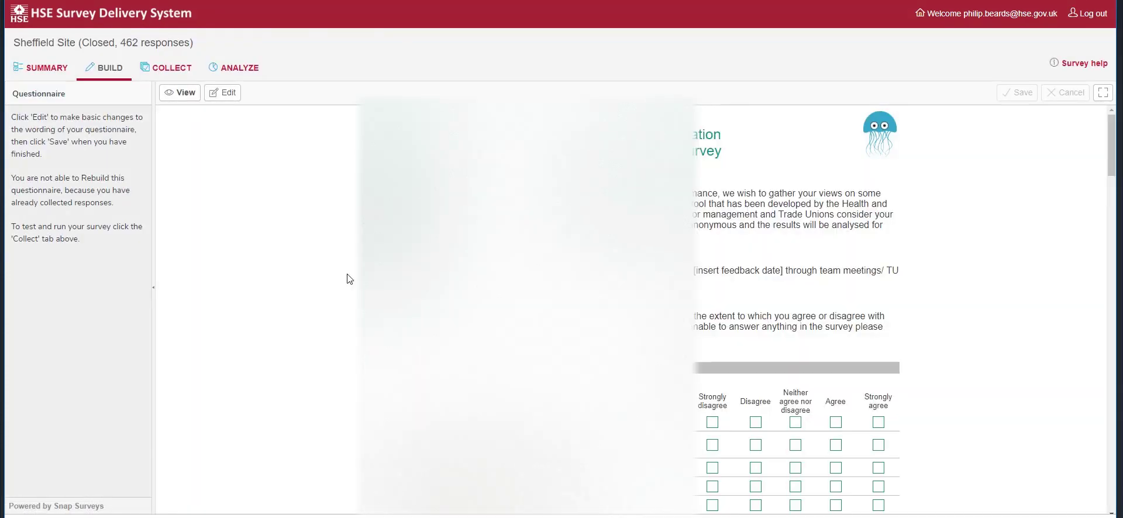
scroll(345, 304, "down", 5)
scroll(345, 303, "down", 15)
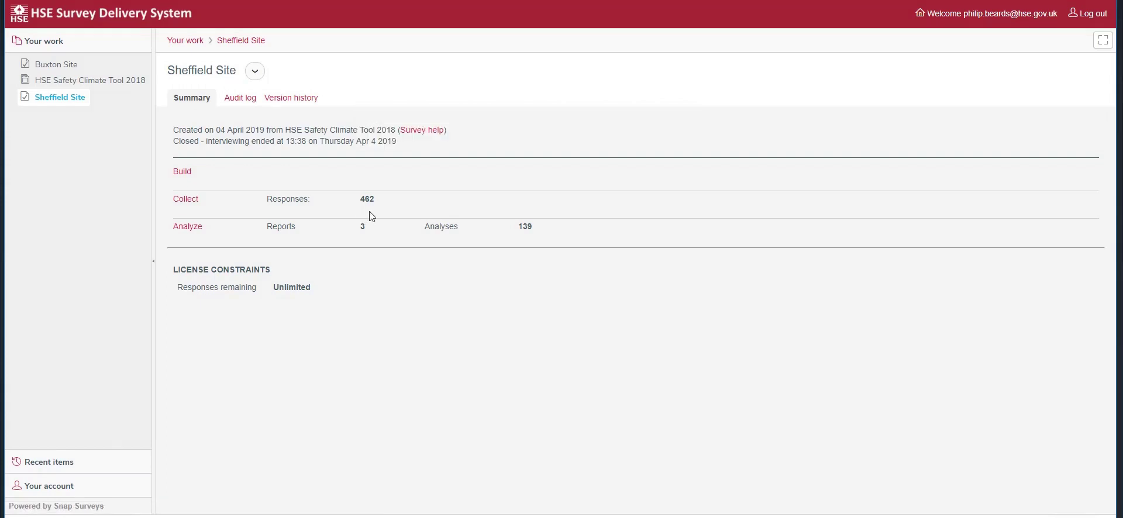
Step: Create a survey named Combined Organisation Survey from the HSE Safety Climate Tool 2018 template, accepting the terms and conditions
left_click(193, 41)
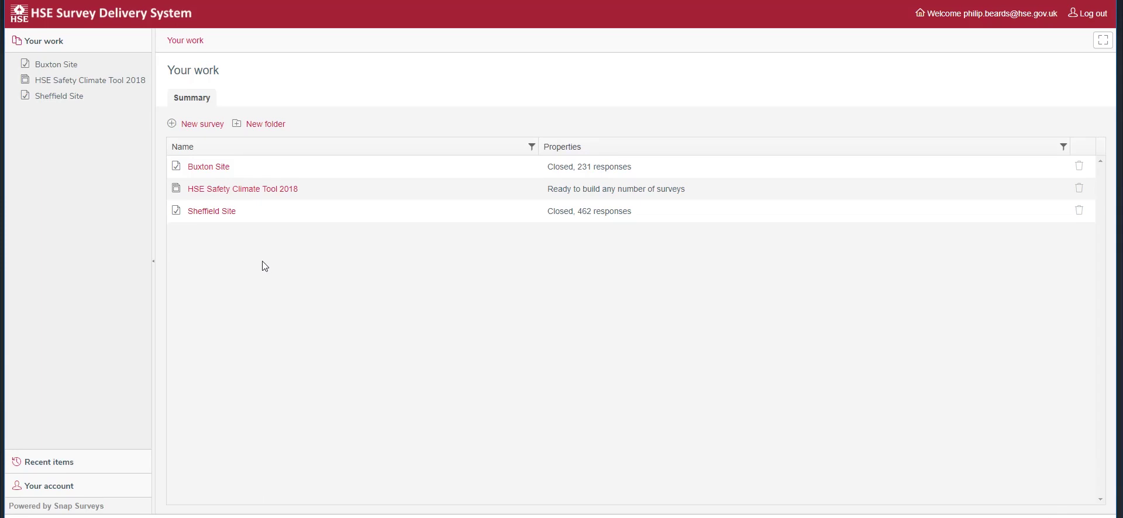
left_click(243, 189)
left_click(209, 162)
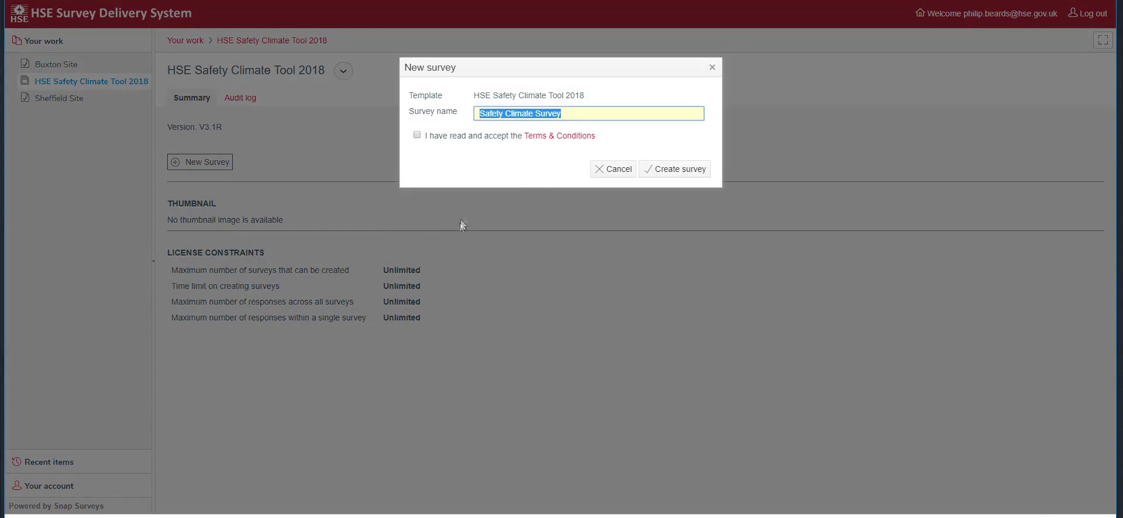
type("C")
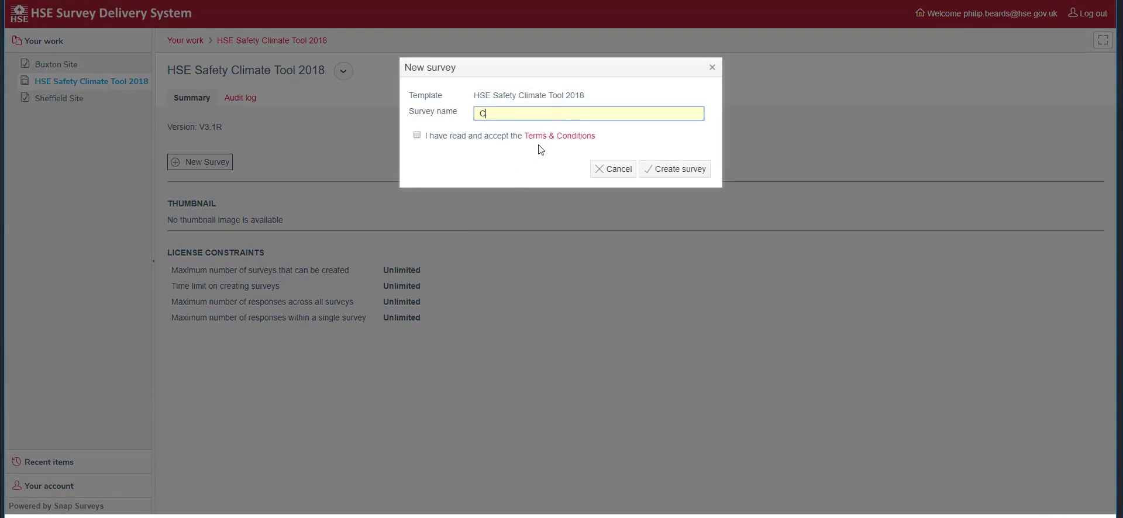
type("ombine d Organisation Survey")
left_click(417, 136)
left_click(673, 170)
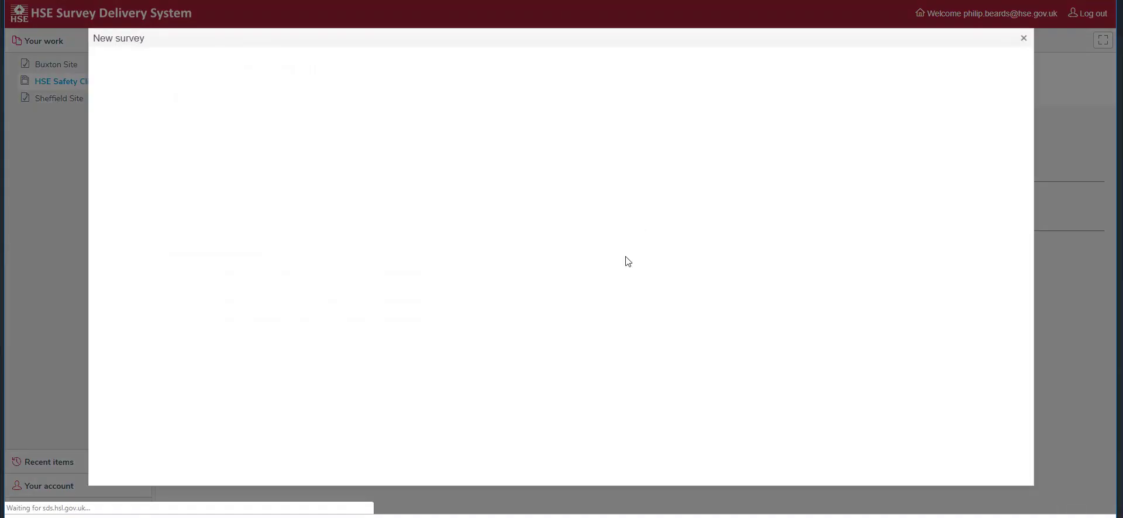
Step: Set the number of people to survey to 1000 and the expected completion date to March 2020
left_click(582, 249)
left_click(579, 290)
left_click(581, 190)
type("1000")
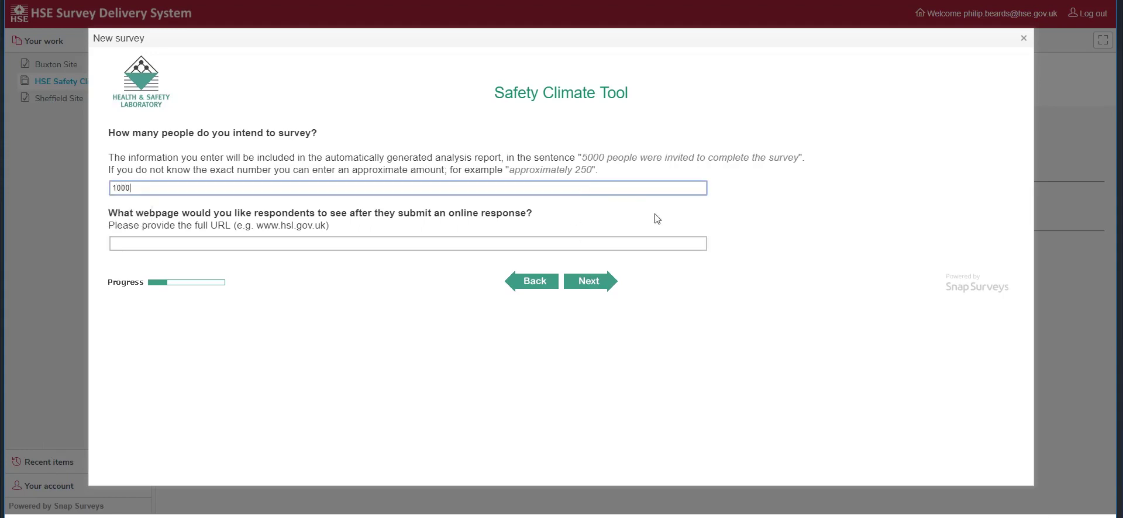
left_click(593, 285)
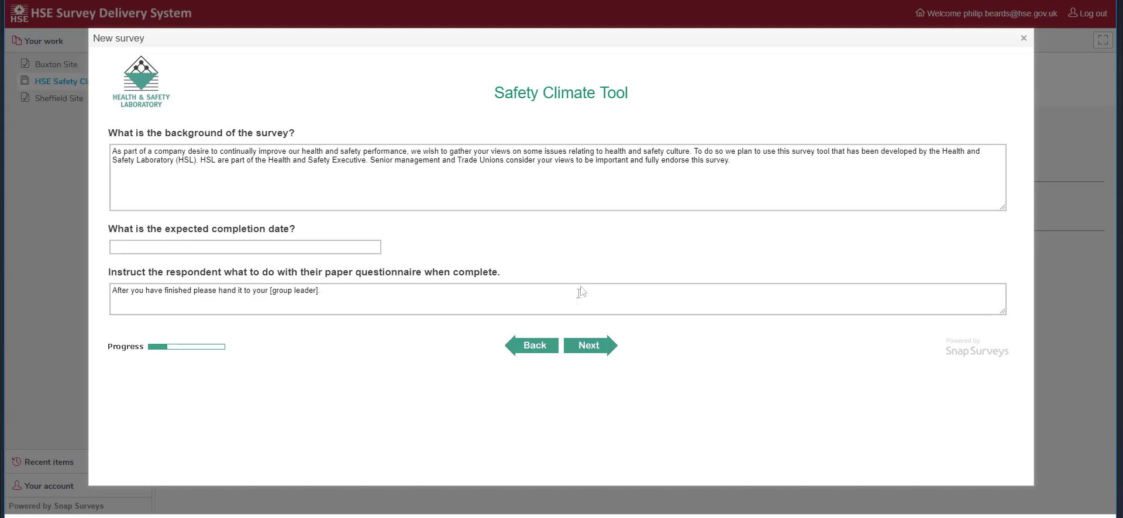
left_click(354, 251)
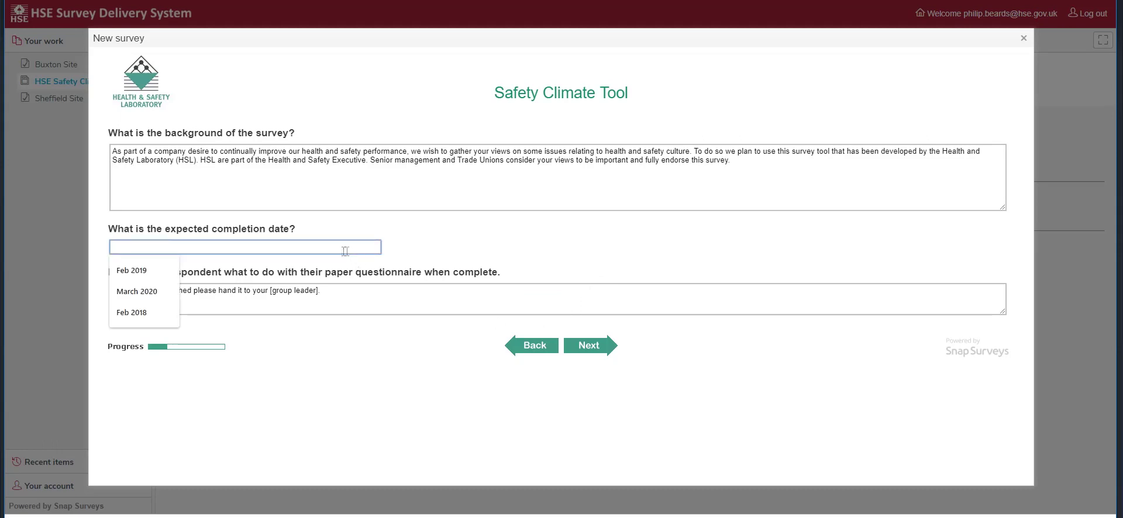
left_click(137, 291)
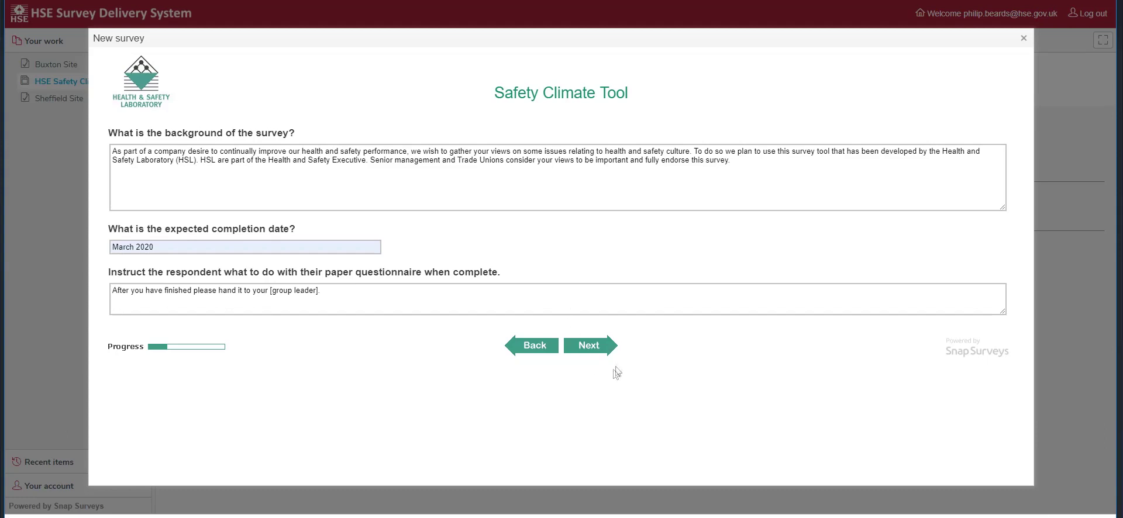
left_click(592, 347)
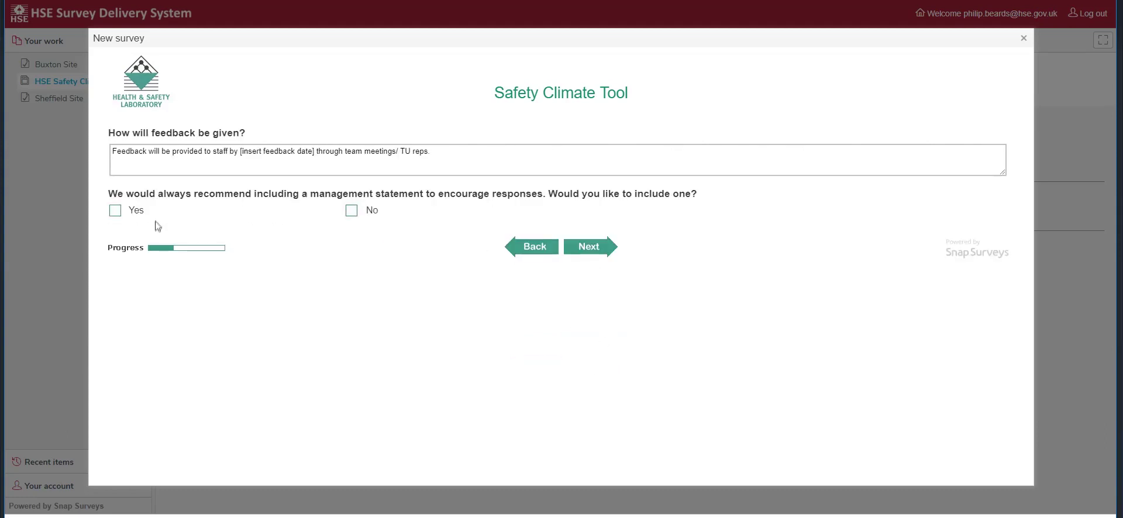
Step: Leave out the management statement and set the number of roles to five
left_click(351, 211)
left_click(583, 247)
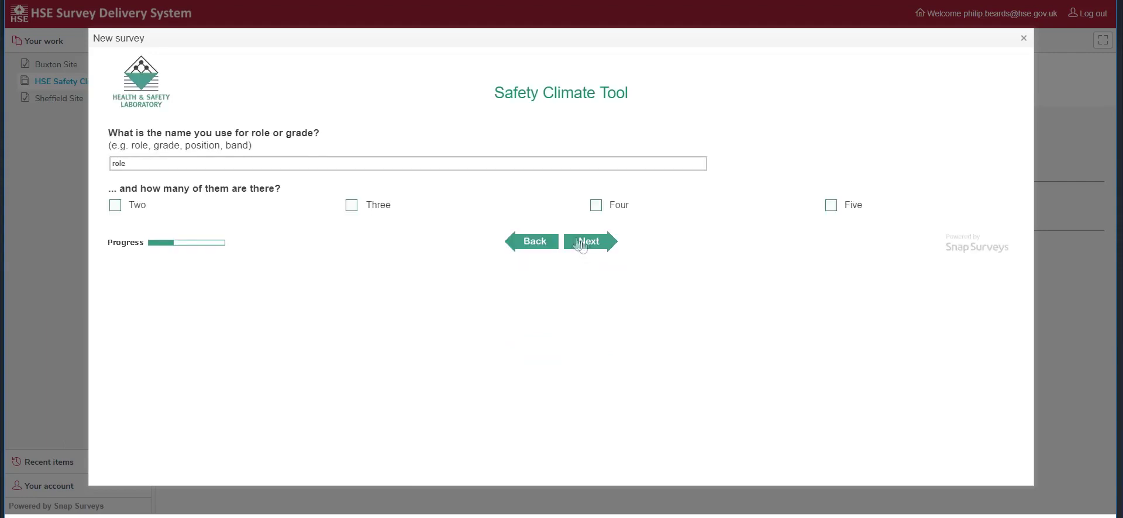
left_click(832, 205)
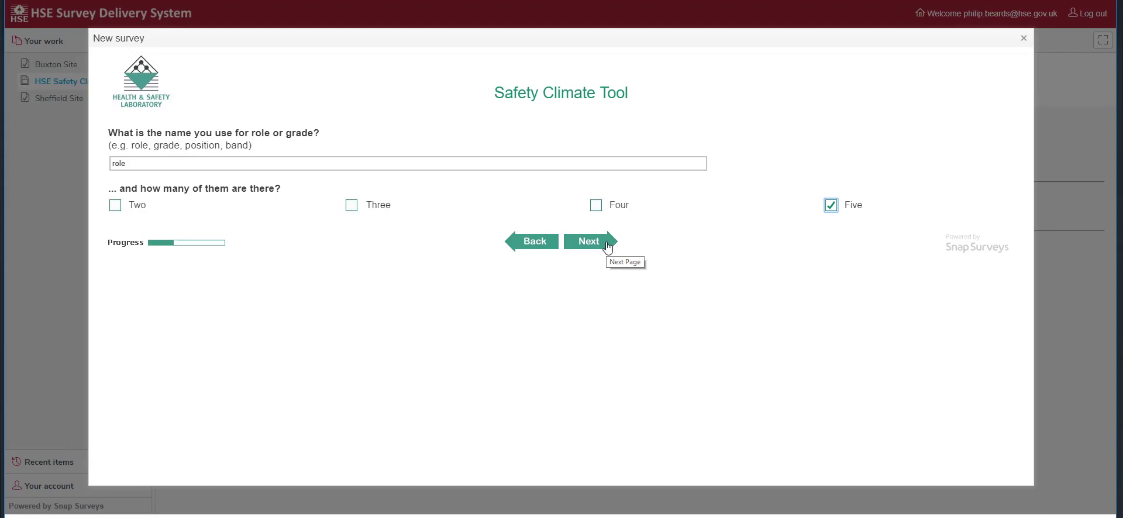
left_click(606, 244)
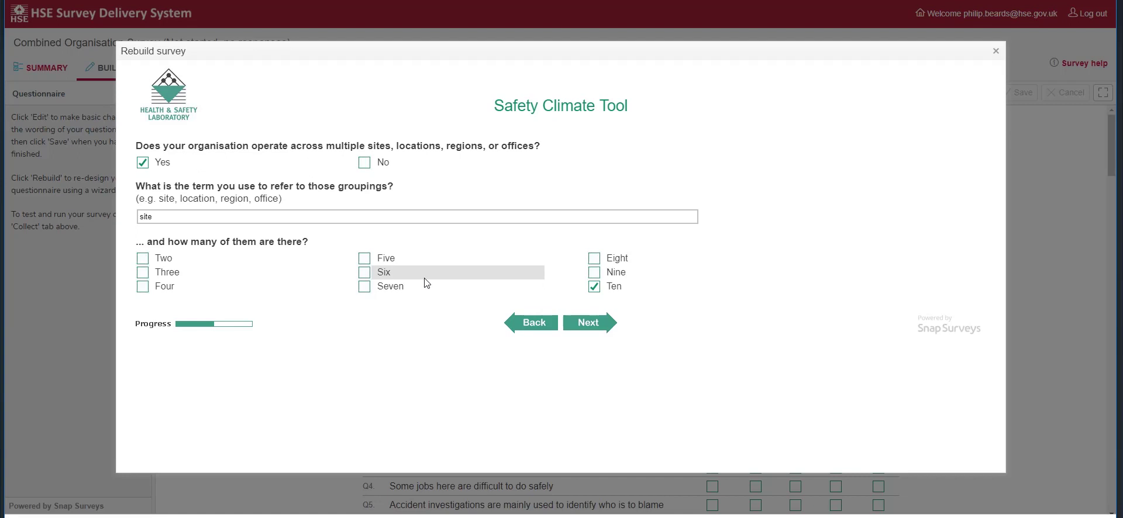
Step: Name the multi-site grouping Business Area and set its number to two
key("Tab")
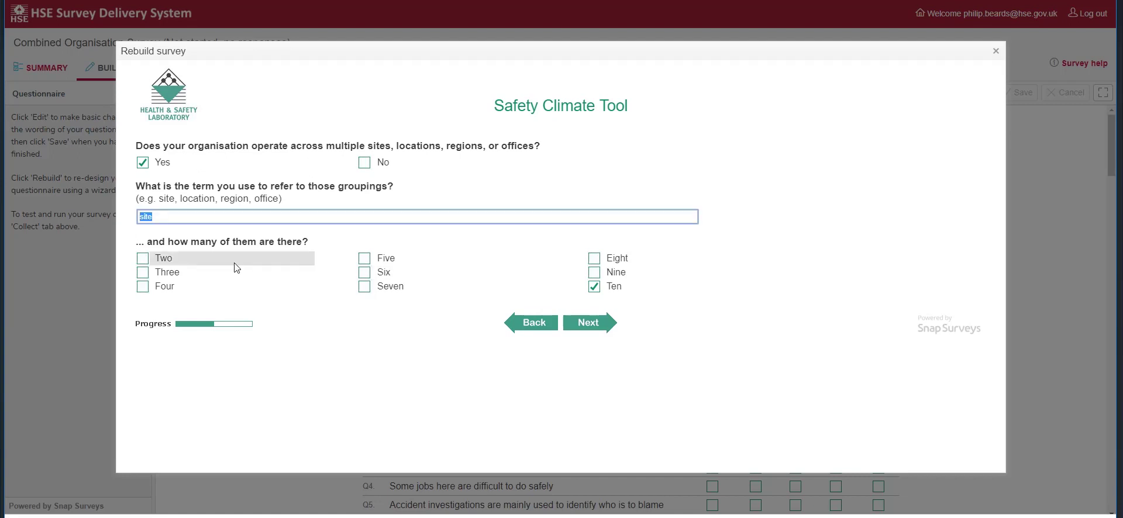
type("Business Area")
left_click(142, 259)
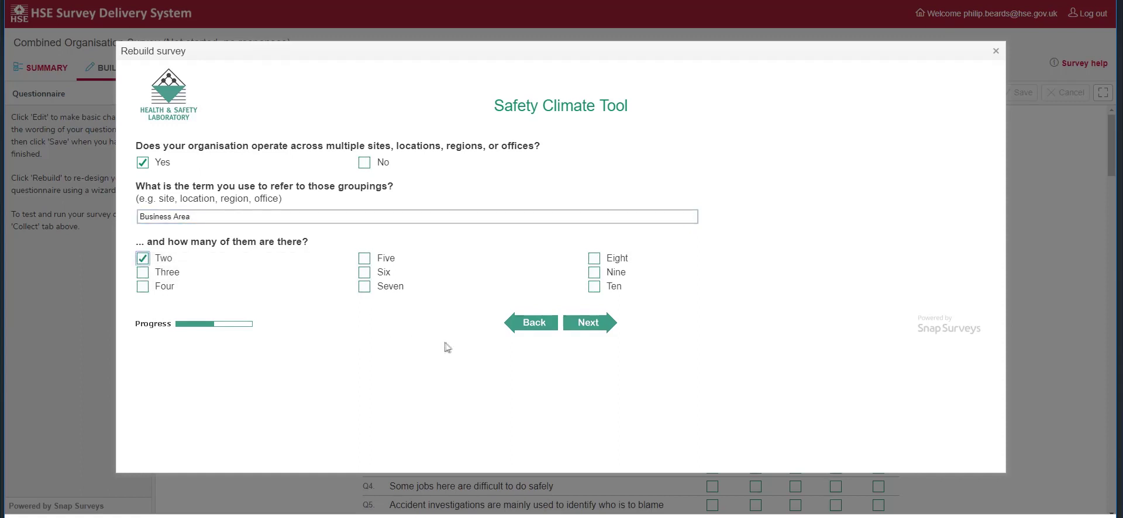
left_click(590, 323)
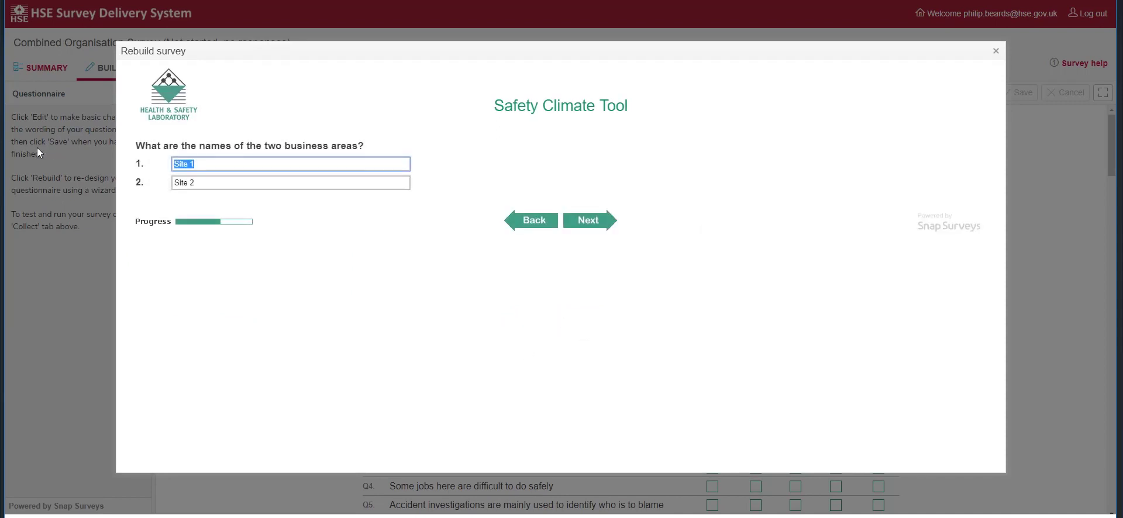
Step: Name the two business areas Sheffield Site and Buxton Site
type("Shea")
key("BackSpace")
key("BackSpace")
type("effield Site")
key("Tab")
type("Buxton Si")
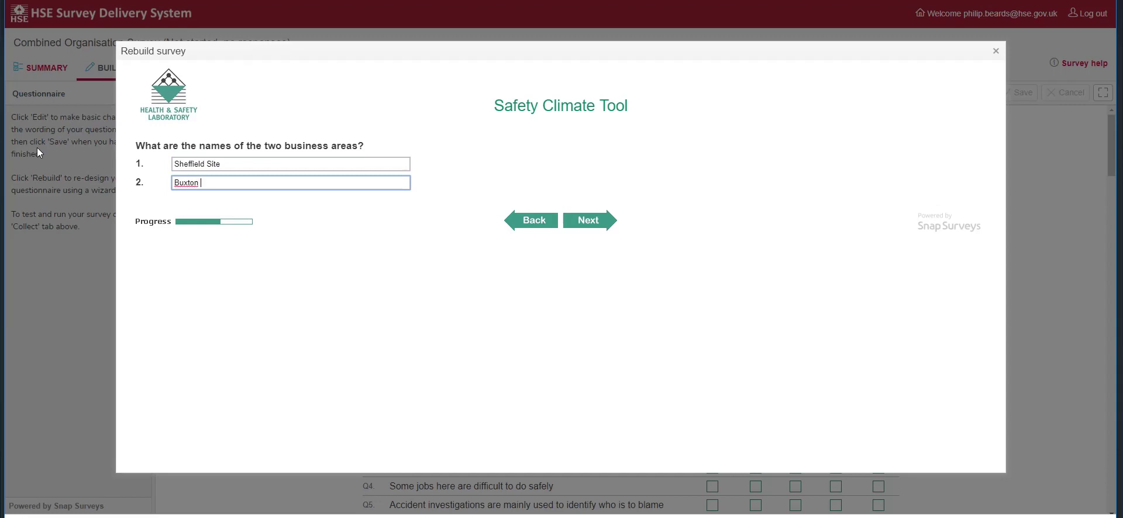
type("te")
left_click(593, 232)
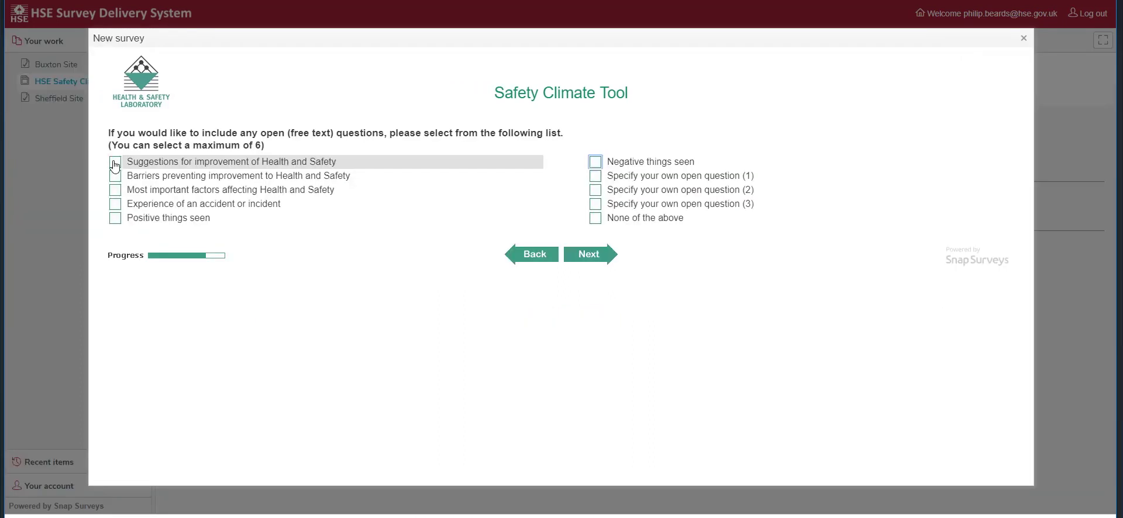
Step: Include the open questions on suggestions, barriers, most important factors, accident experience, positive things and negative things seen
left_click(116, 163)
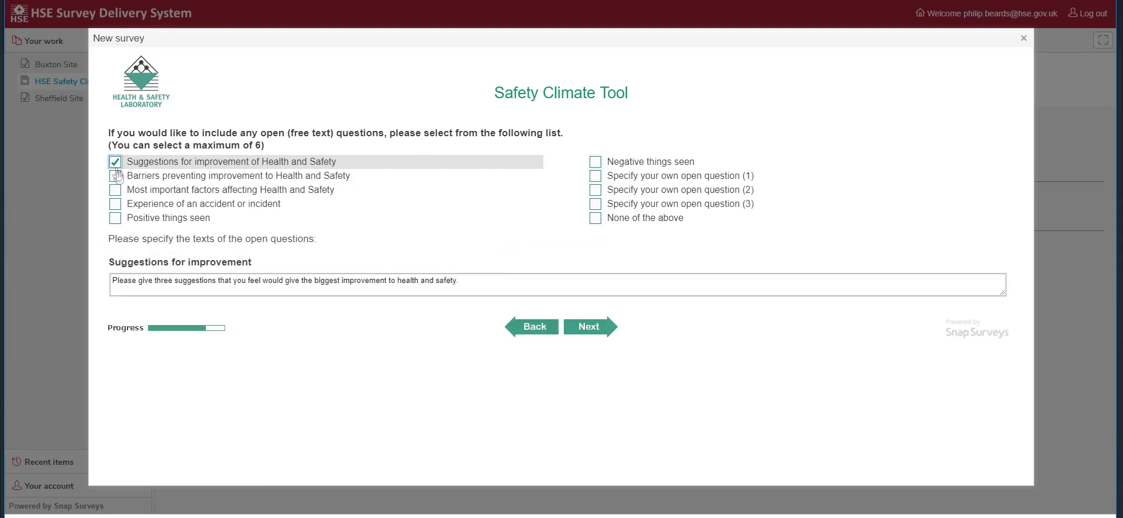
left_click(115, 176)
left_click(115, 190)
left_click(115, 204)
left_click(115, 219)
left_click(591, 162)
scroll(515, 228, "down", 3)
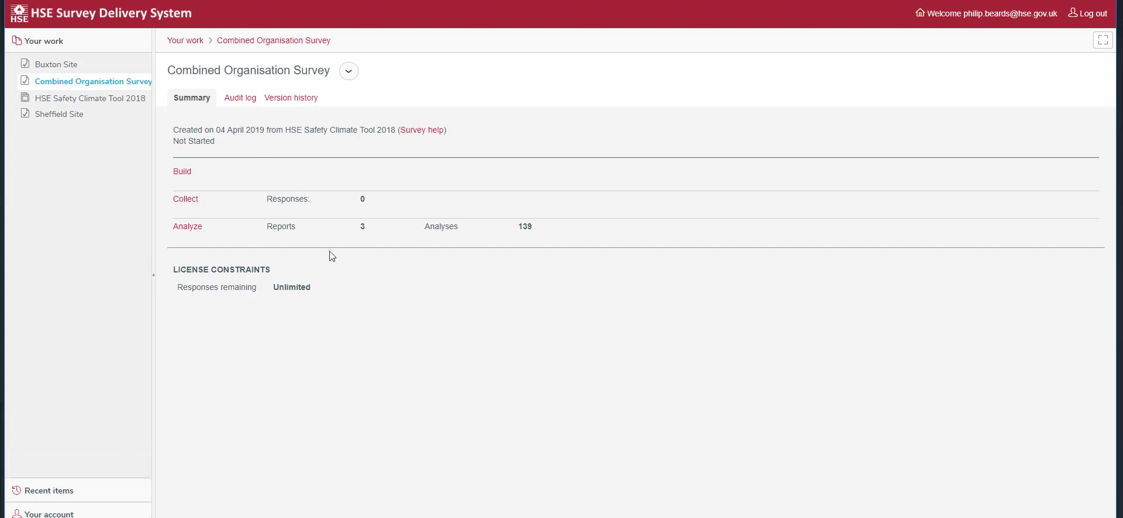
Step: Export the Buxton Site survey's response data as an Excel file
left_click(72, 65)
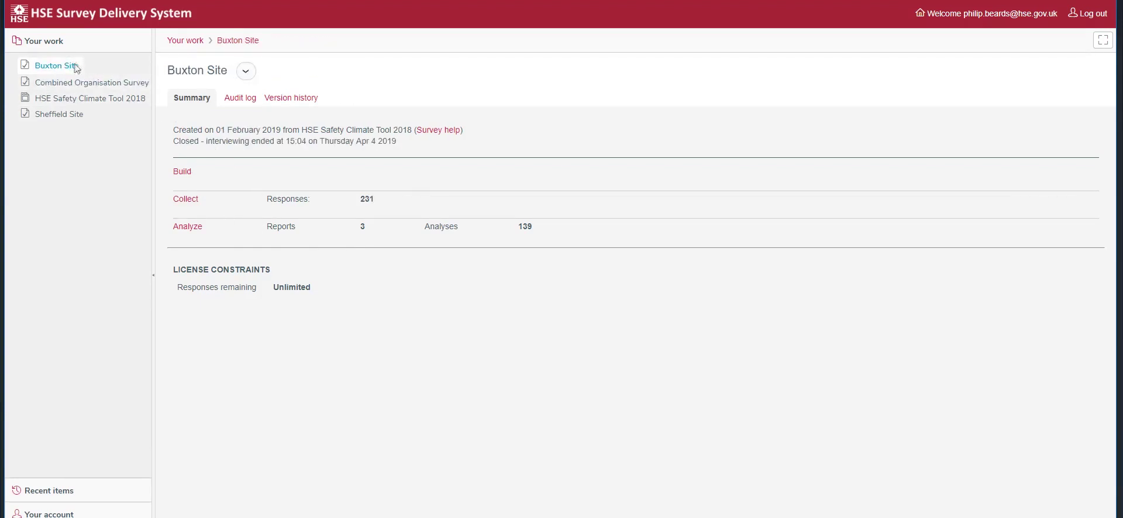
left_click(186, 200)
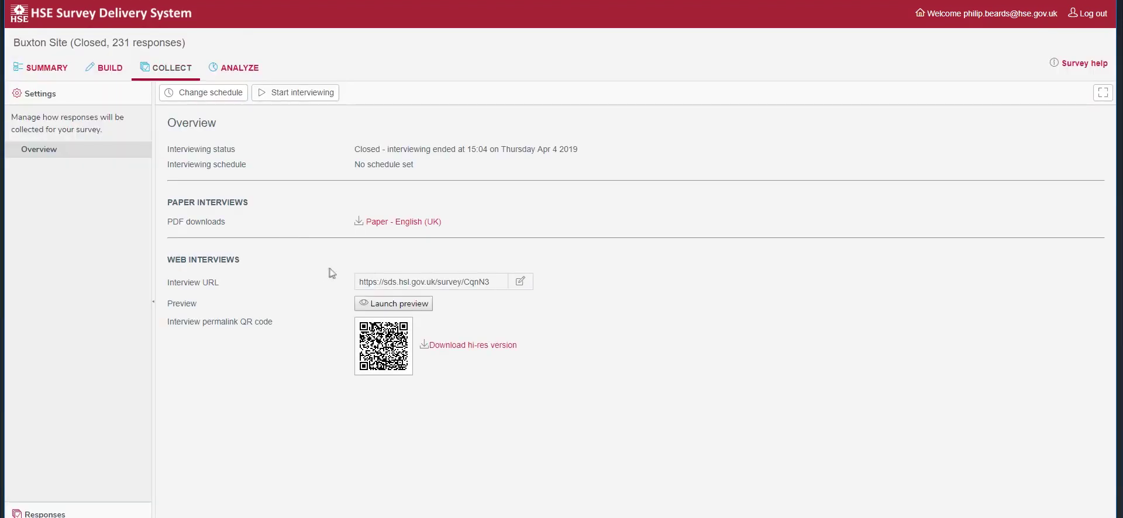
left_click(106, 513)
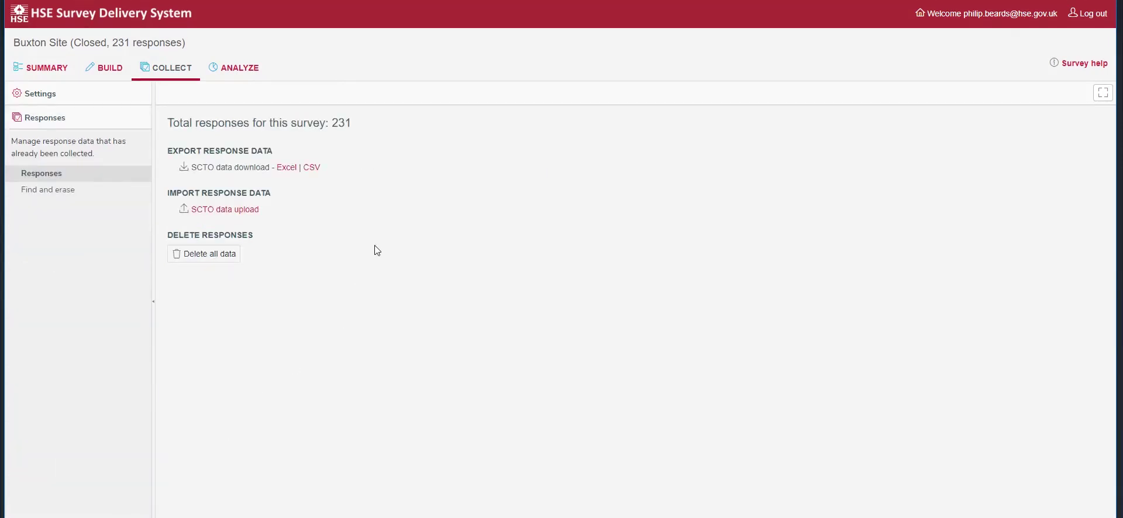
left_click(287, 169)
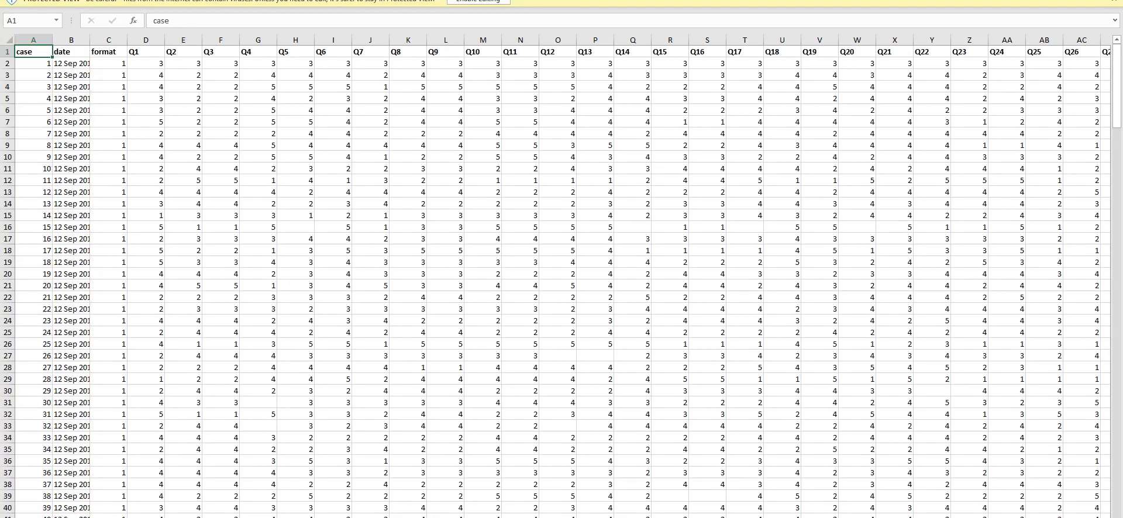
Step: Enable editing of the exported workbook and enter 2 in the first two data cells of the site column
scroll(562, 275, "right", 6)
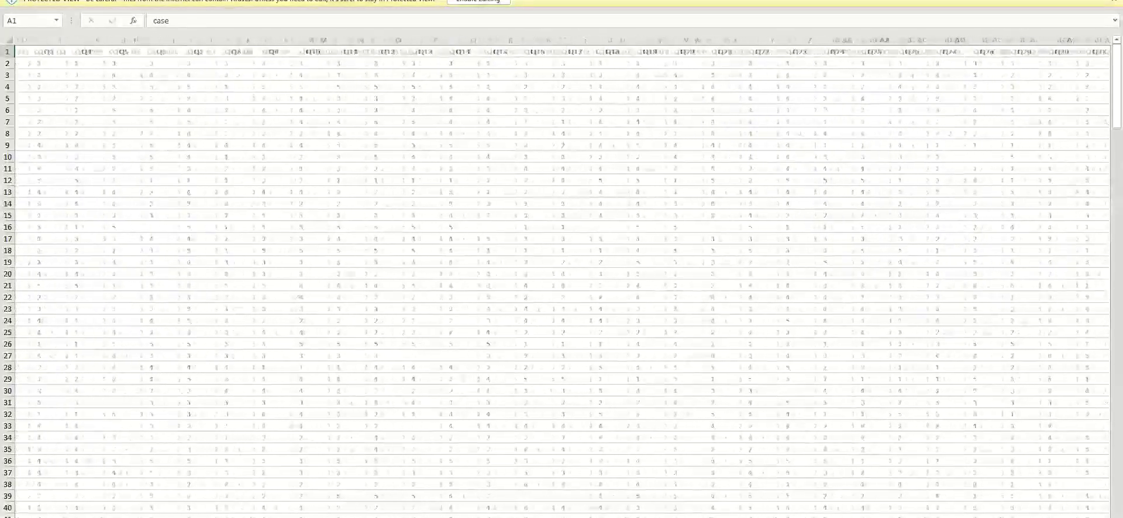
scroll(562, 275, "right", 7)
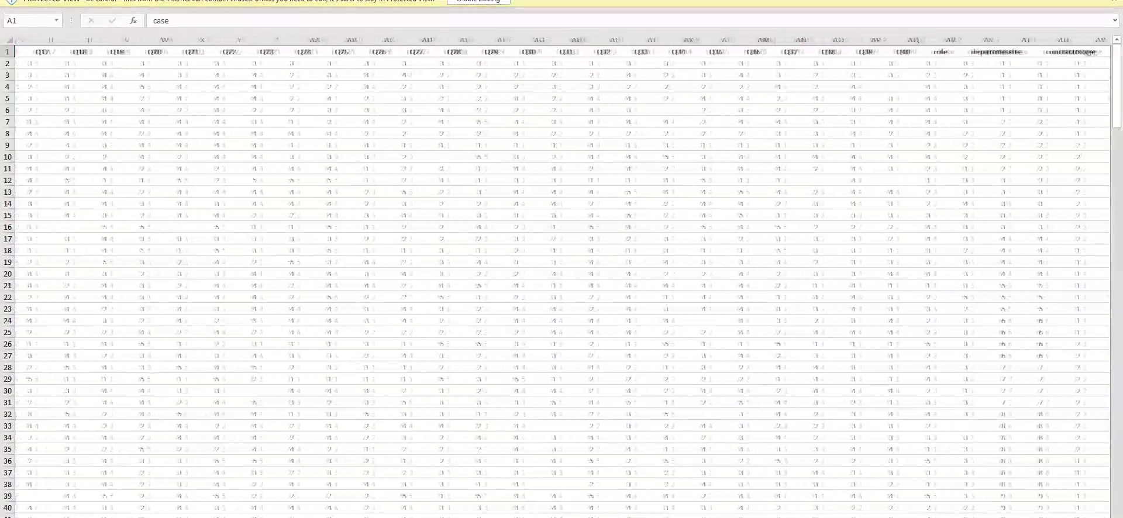
scroll(561, 275, "right", 2)
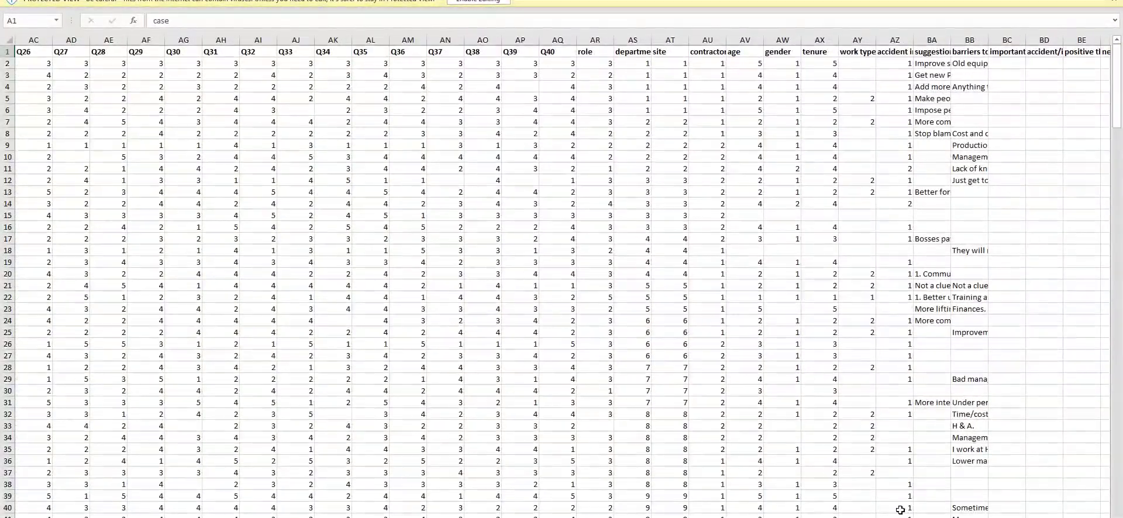
left_click(478, 2)
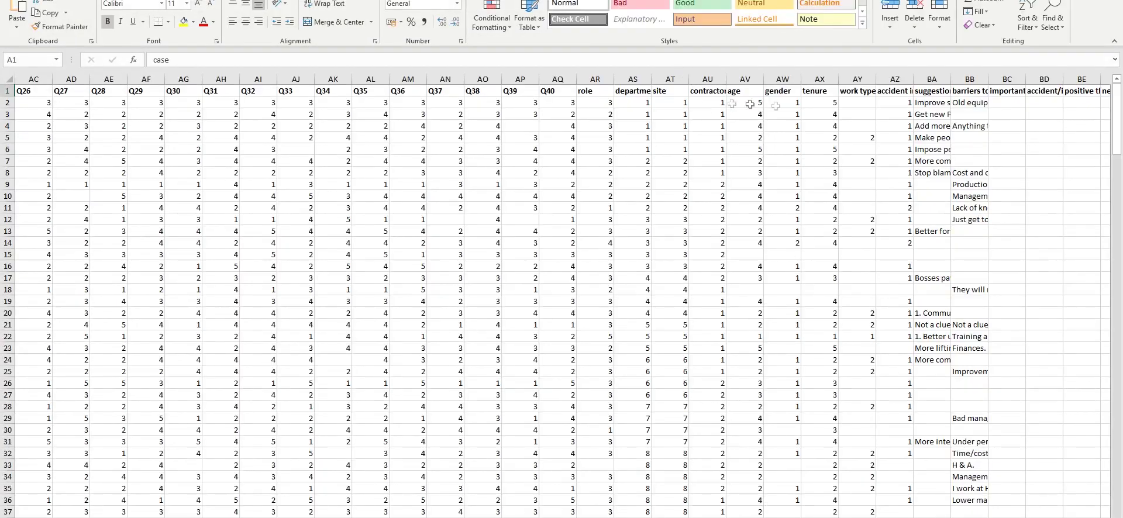
left_click(684, 106)
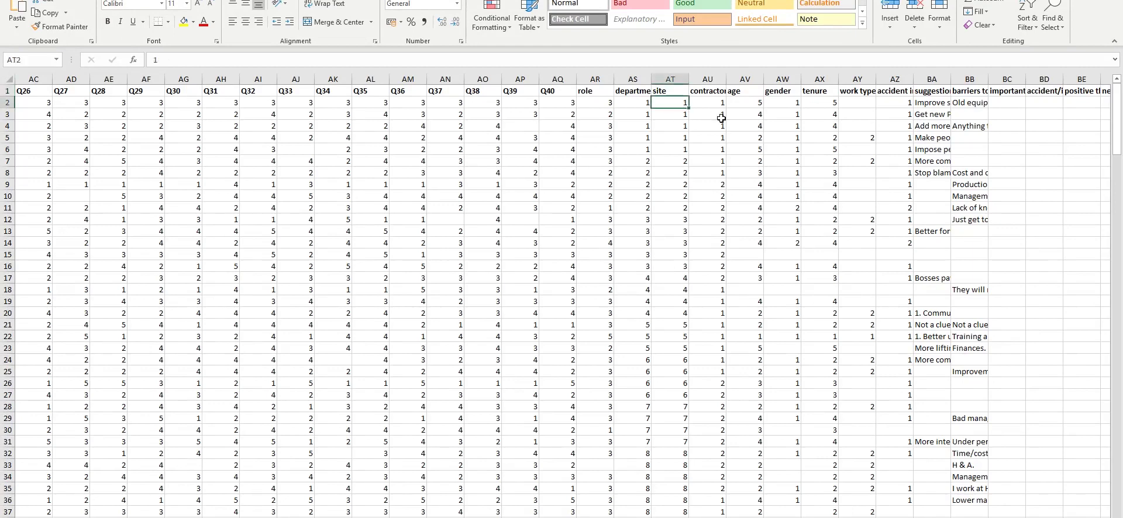
type("2 2")
Step: Fill the site column with 2 for every response row of the Buxton Site data
key("shift+Down")
key("shift+Down")
key("shift+Down")
key("shift+Down")
key("shift+Down")
key("shift+Down")
key("shift+Down")
key("shift+Down")
key("shift+Down")
key("shift+Down")
key("shift+Down")
key("shift+Down")
key("shift+Down")
key("shift+Down")
key("shift+Down")
key("shift+Down")
key("shift+Down")
key("shift+Down")
key("shift+Down")
key("shift+Down")
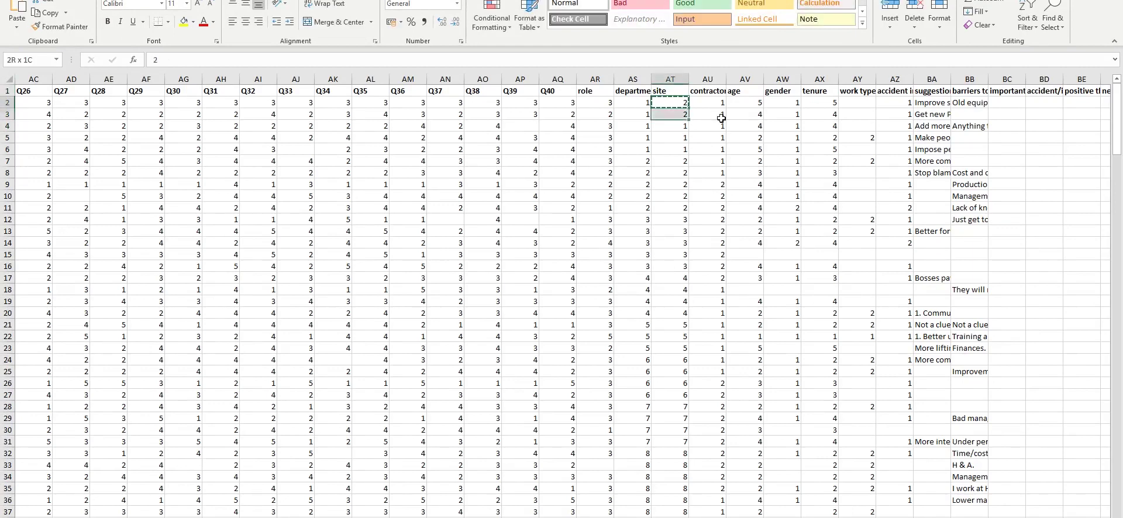
key("shift+Down")
key("shift+Down")
key("shift+Down")
key("shift+Down")
key("shift+Down")
key("shift+Down")
key("shift+Down")
key("shift+Down")
key("shift+Down")
key("shift+Down")
key("shift+Down")
key("shift+Down")
key("shift+Down")
key("shift+Down")
key("shift+Down")
key("shift+Down")
key("shift+Down")
key("shift+Down")
key("shift+Down")
key("shift+Down")
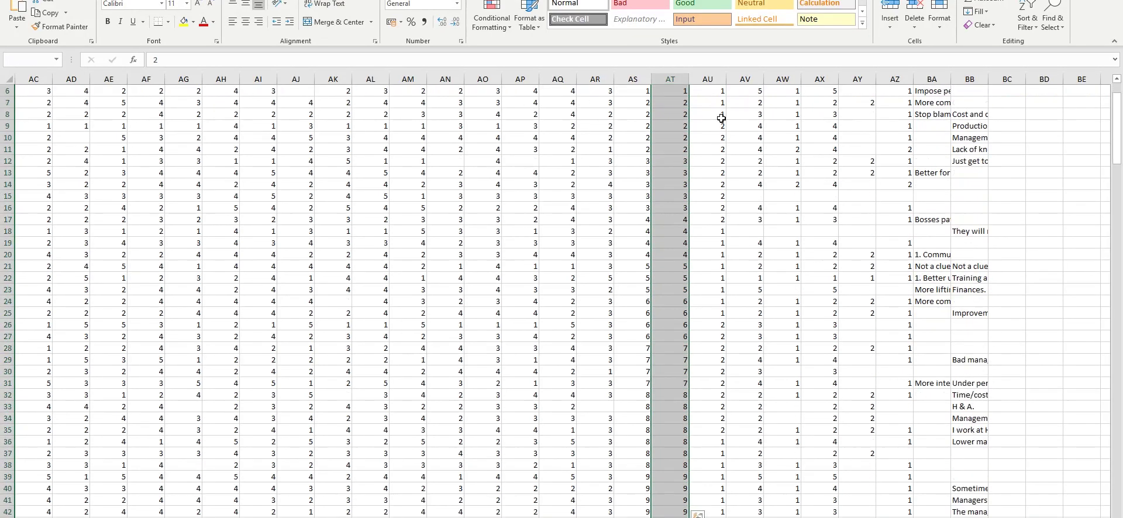
key("shift+Down")
key("shift+Down")
key("shift+Down")
key("shift+Down")
key("shift+Down")
key("shift+Down")
key("shift+Down")
key("shift+Down")
key("shift+Down")
key("shift+Down")
key("shift+Down")
key("shift+Down")
key("shift+Down")
key("shift+Down")
key("shift+Down")
key("shift+Down")
key("shift+Down")
key("shift+Down")
key("shift+Down")
key("shift+Down")
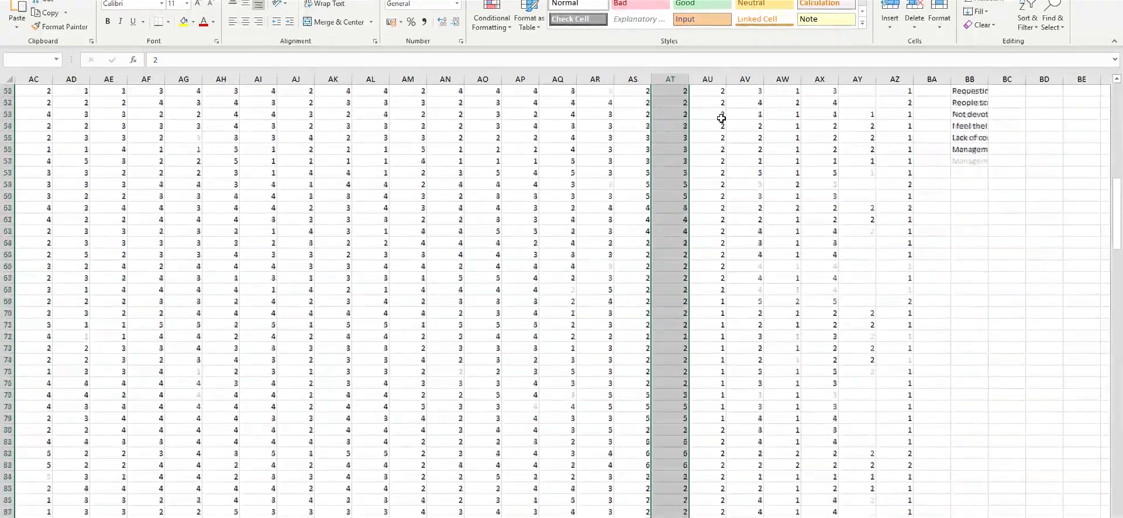
key("shift+Down")
key("shift+Down")
key("shift+Down")
key("shift+Down")
key("shift+Down")
key("shift+Down")
key("shift+Down")
key("shift+Down")
key("shift+Down")
key("shift+Down")
key("shift+Down")
key("shift+Down")
key("shift+Down")
key("shift+Down")
key("shift+Down")
key("shift+Down")
key("shift+Down")
key("shift+Down")
key("shift+Down")
key("shift+Down")
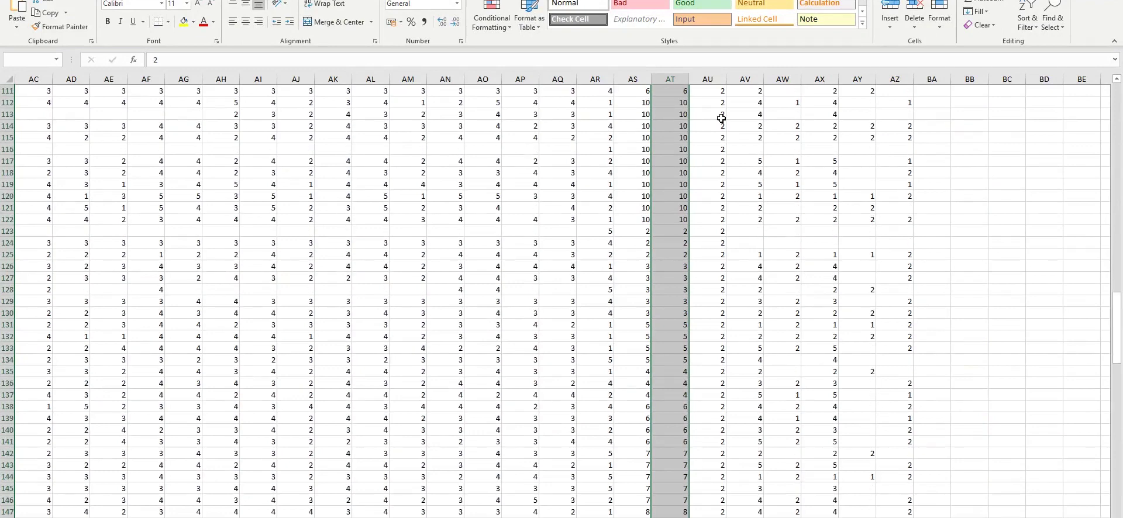
type("2")
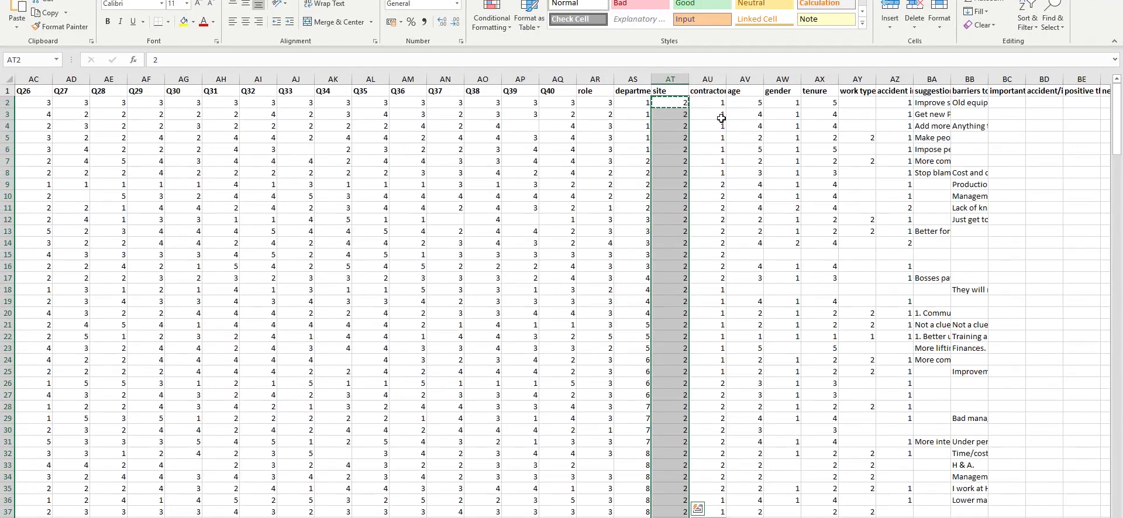
Step: Save the recoded Buxton Site workbook
left_click(672, 92)
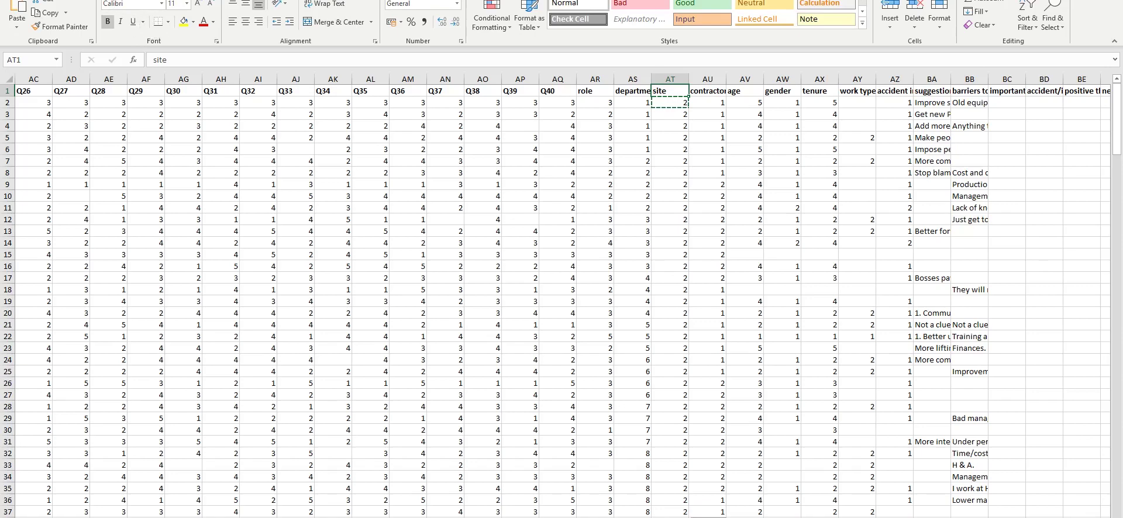
key("alt+f")
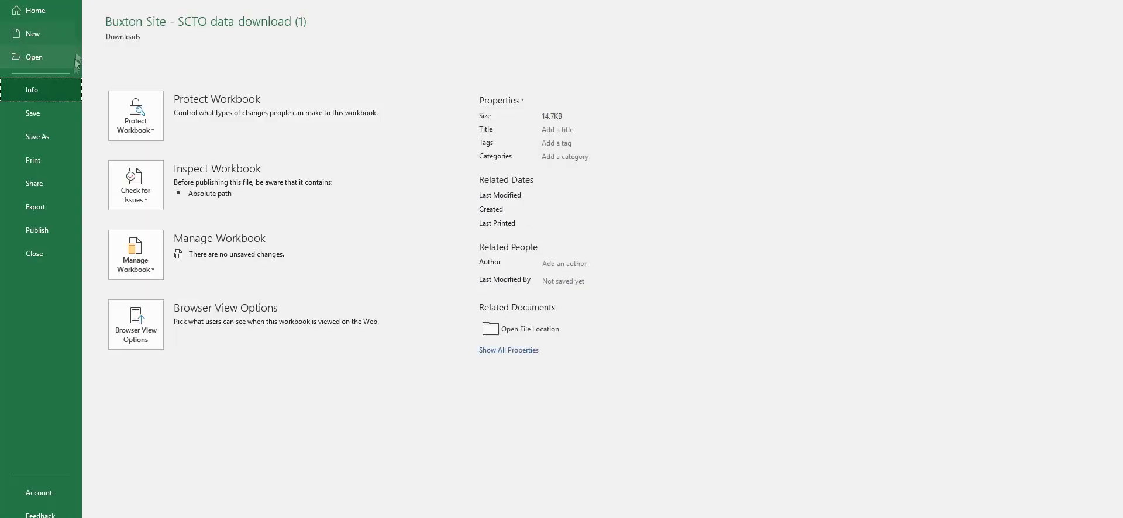
left_click(55, 118)
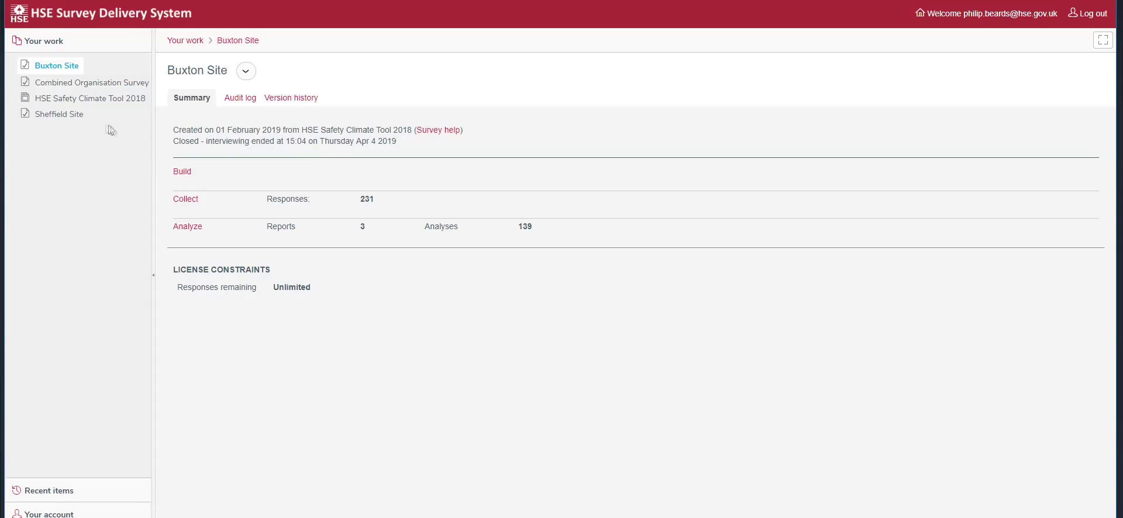
Step: Switch to the HSE Survey Delivery System and export the Sheffield Site survey's response data as an Excel file
left_click(64, 114)
left_click(194, 201)
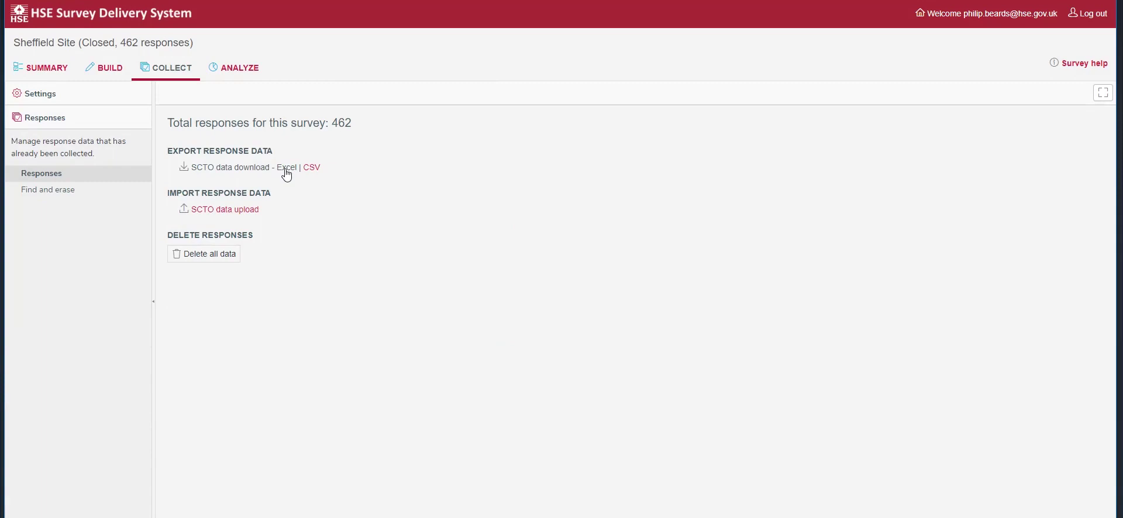
left_click(286, 169)
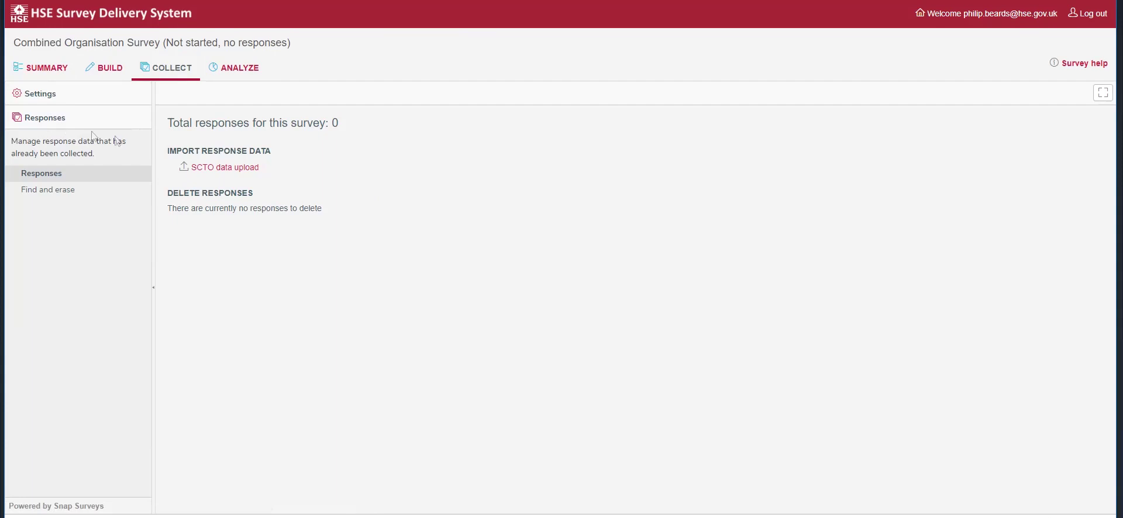
Step: Import the SCTO response data into the Combined Organisation Survey
left_click(233, 168)
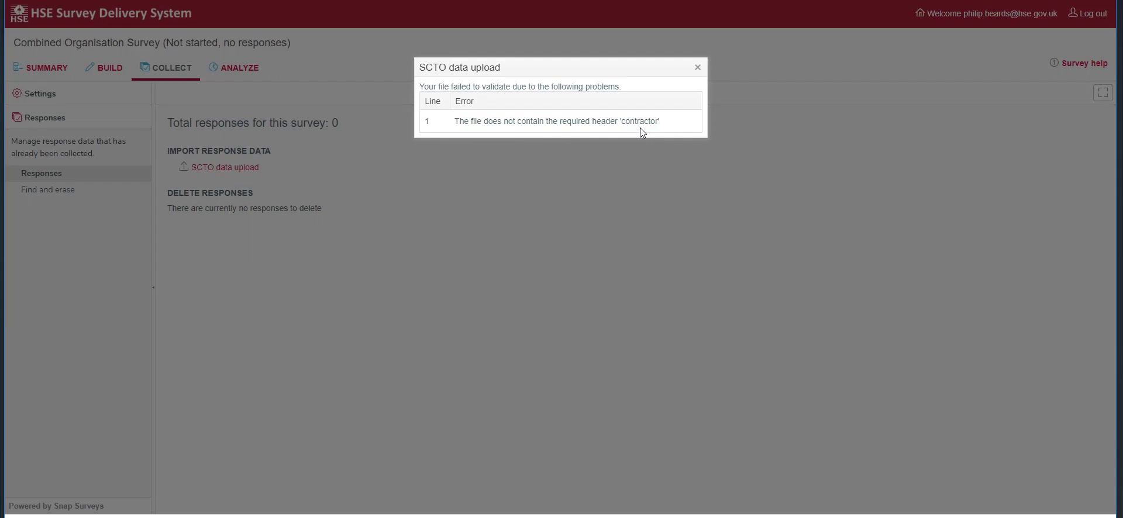
key("Escape")
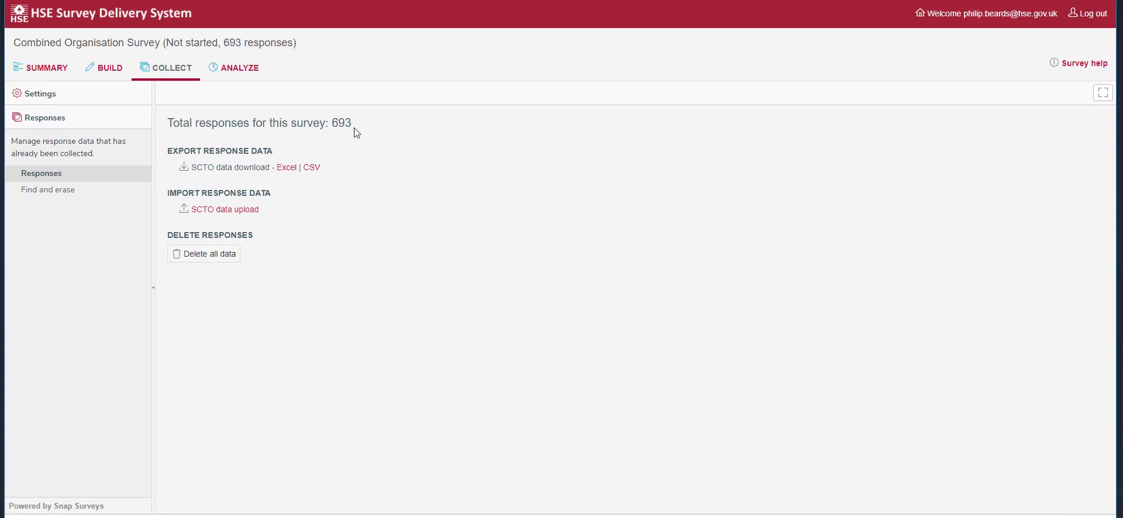
Step: Open the SCT report in the Combined Organisation Survey's analysis
left_click(99, 13)
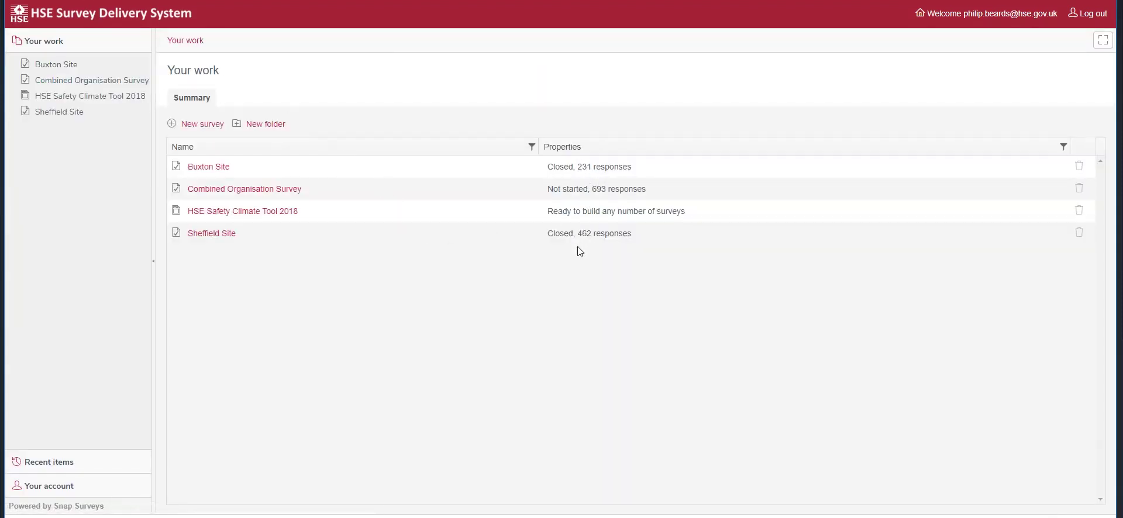
left_click(272, 189)
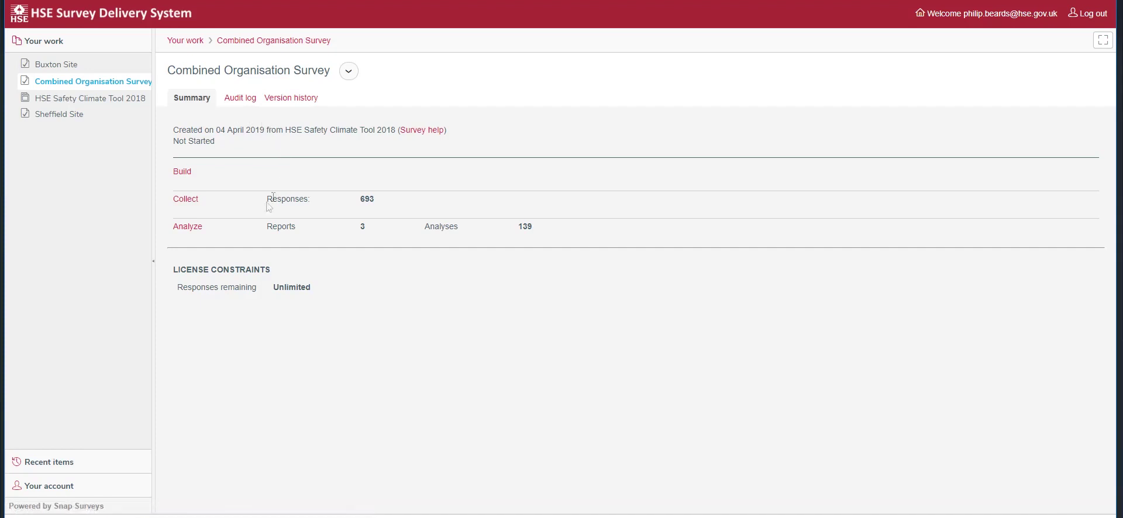
left_click(187, 227)
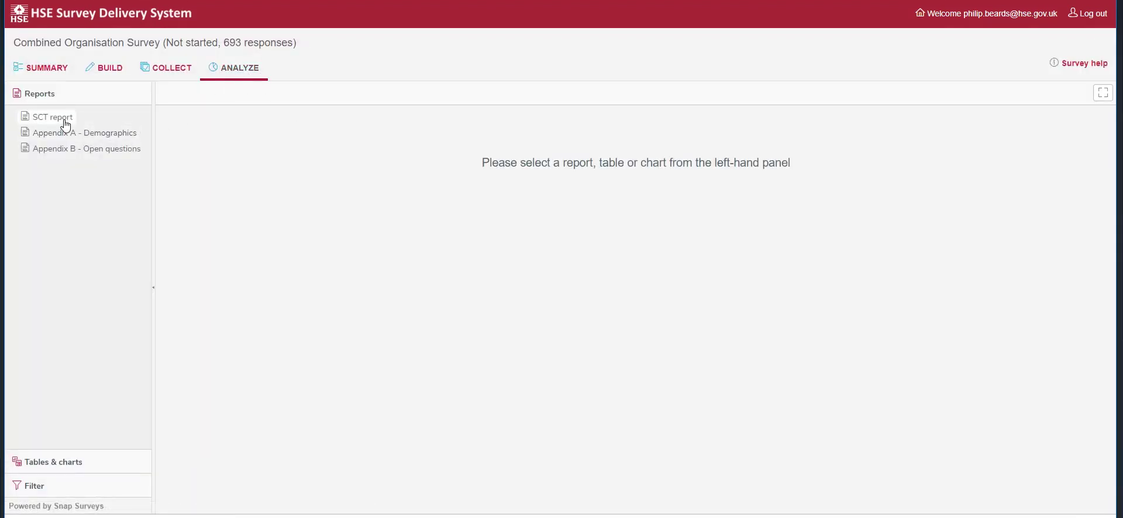
left_click(66, 123)
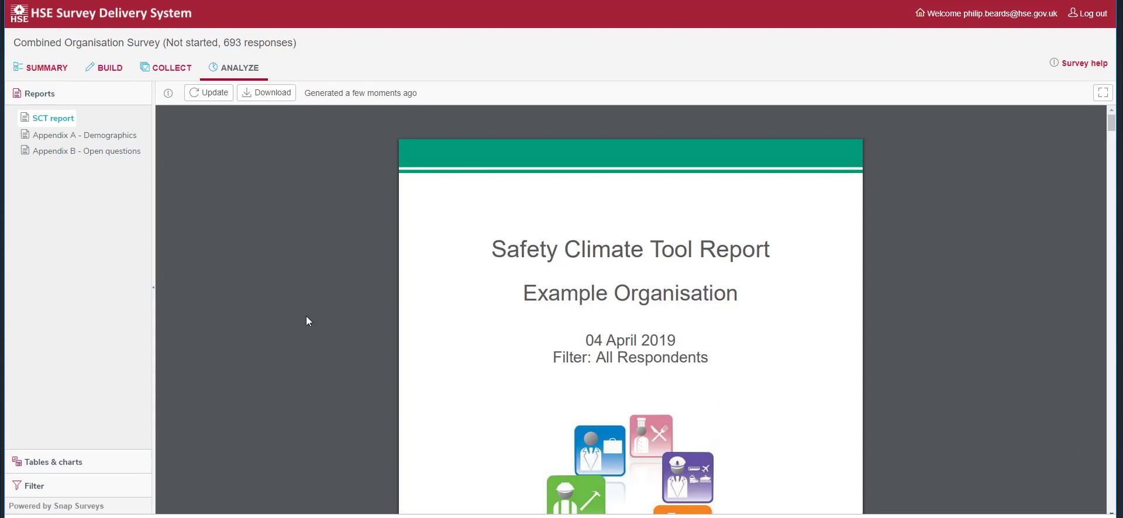
Step: Display the chart of Factor 1 organisational commitment by site from the Factor 1 results by demographics
left_click(95, 463)
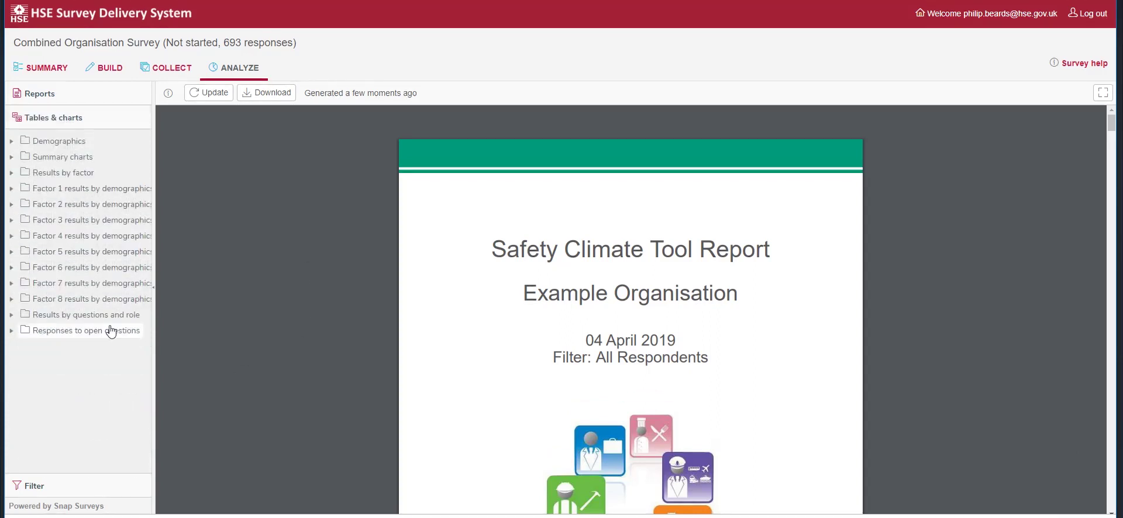
left_click(12, 189)
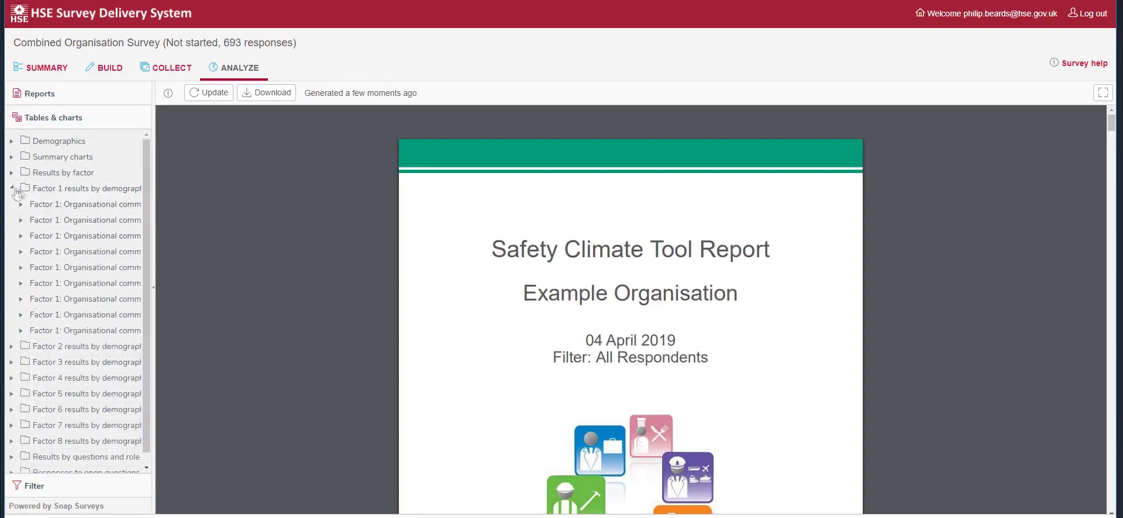
left_click(55, 300)
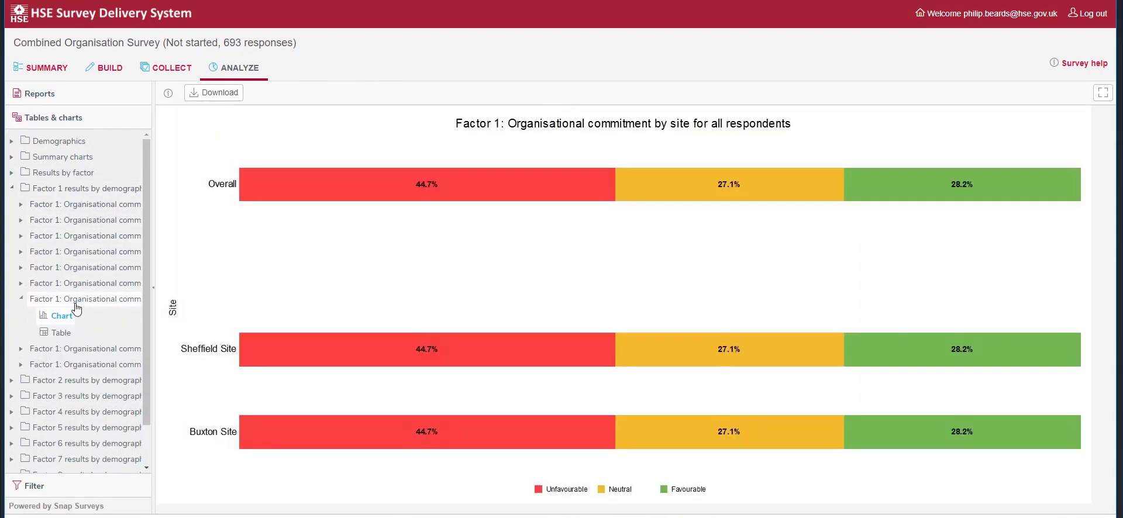